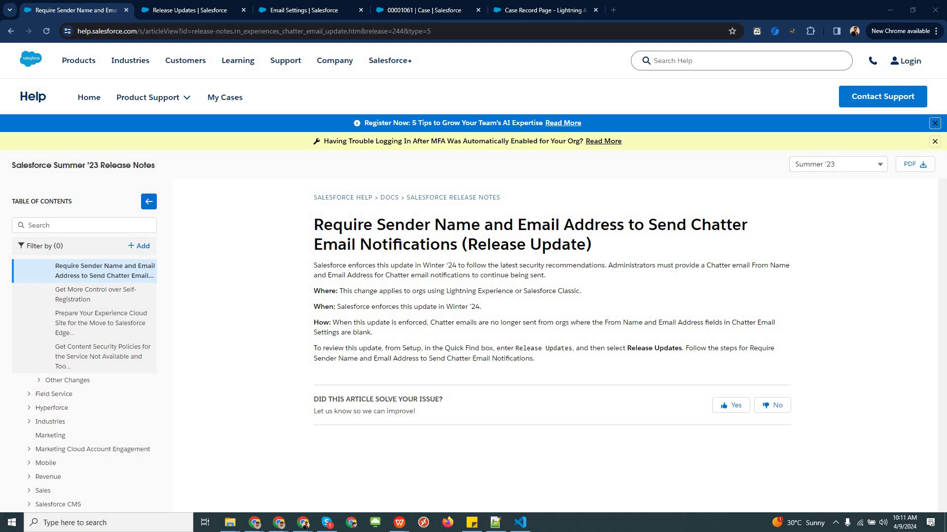
Go to the Release Updates page showing the Chatter email address update
left_click(227, 10)
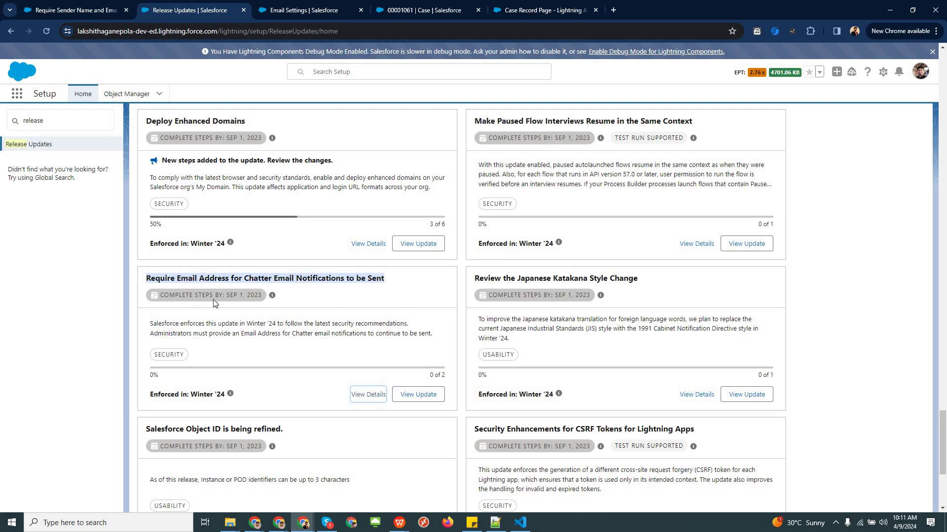
View details of the 'Require Email Address for Chatter Email Notifications to be Sent' update
left_click(369, 395)
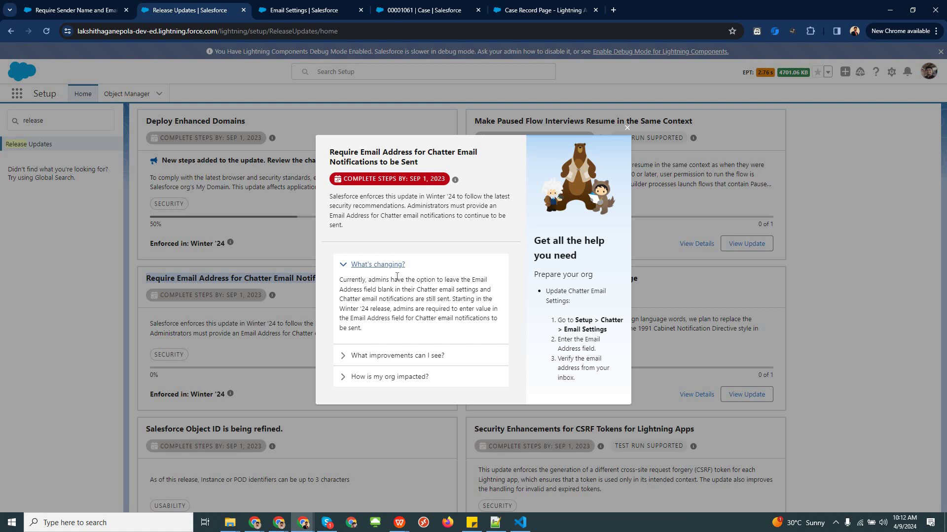
Check Chatter Email Settings show From Name 'Support Email' and a sender email address
left_click(301, 7)
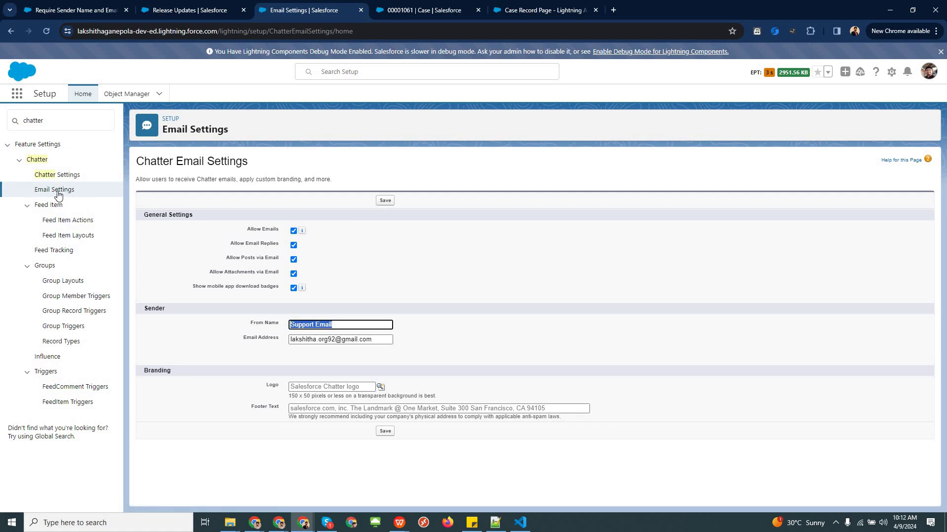
left_click(51, 193)
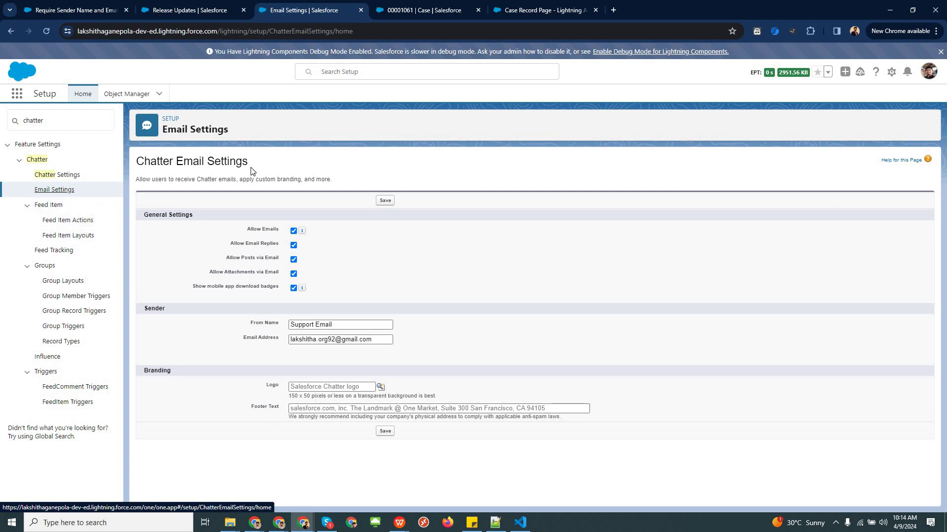
left_click(202, 11)
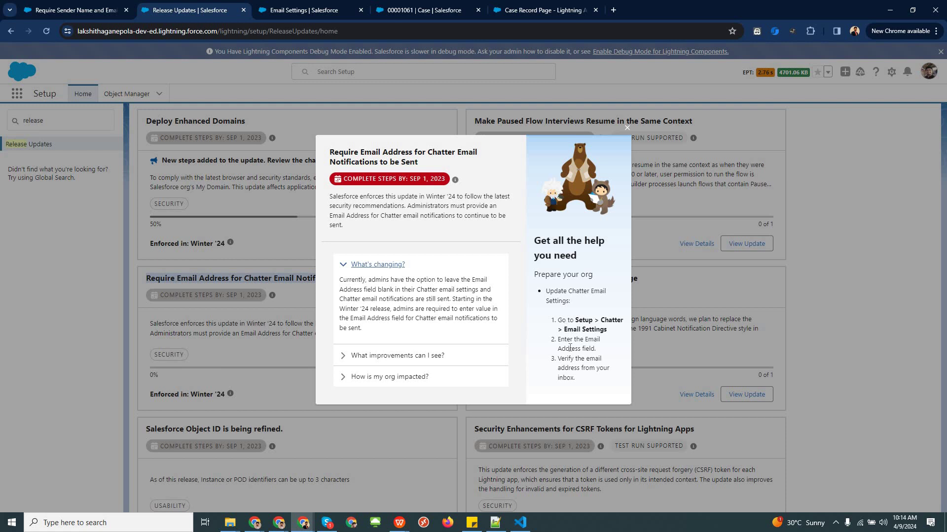
left_click(304, 4)
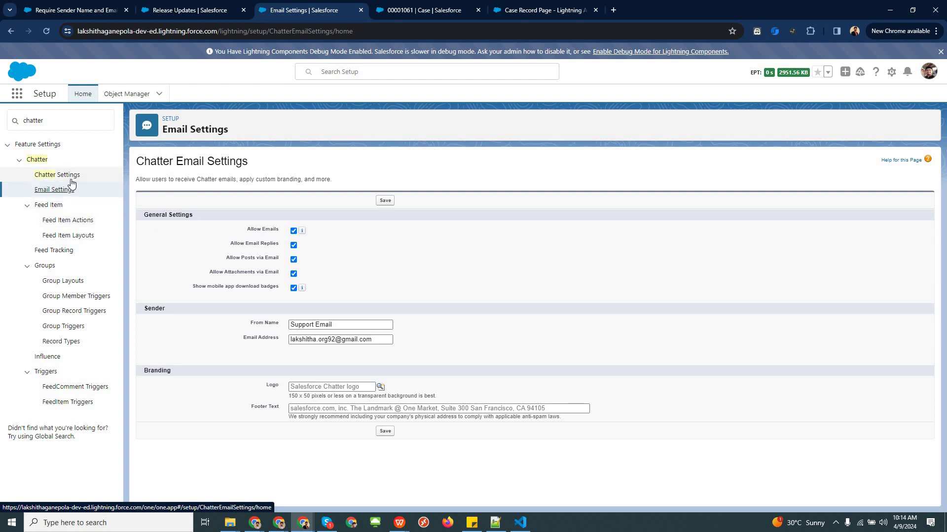
Save Chatter Settings with Chatter enabled, group archiving and rich link previews allowed
left_click(72, 178)
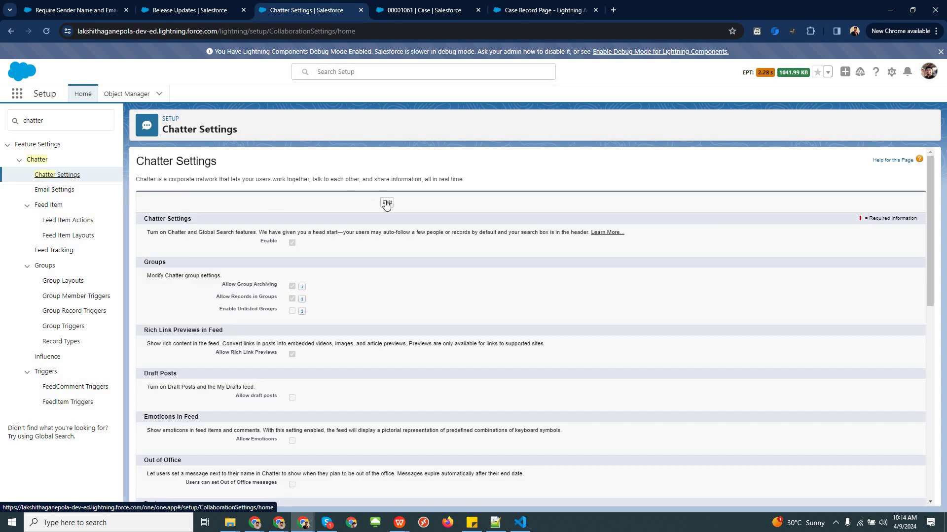
left_click(386, 205)
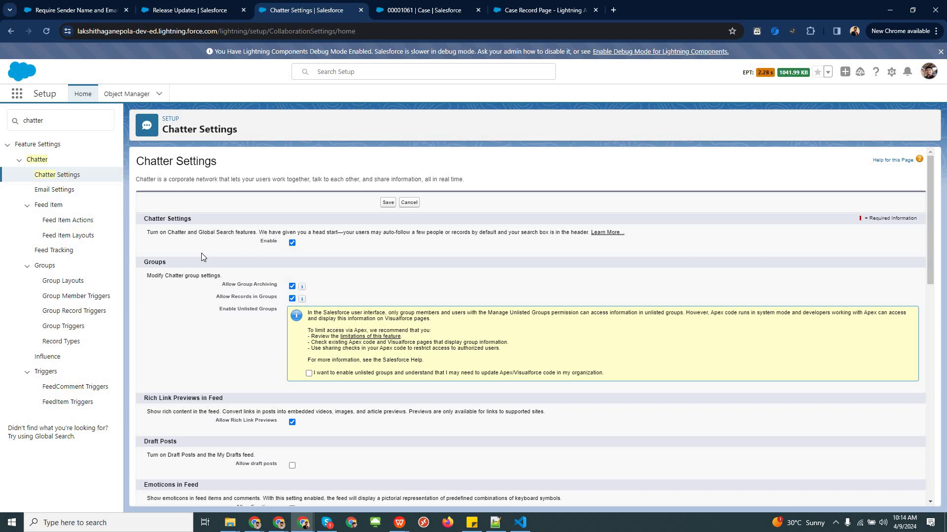
scroll(211, 340, "down", 4)
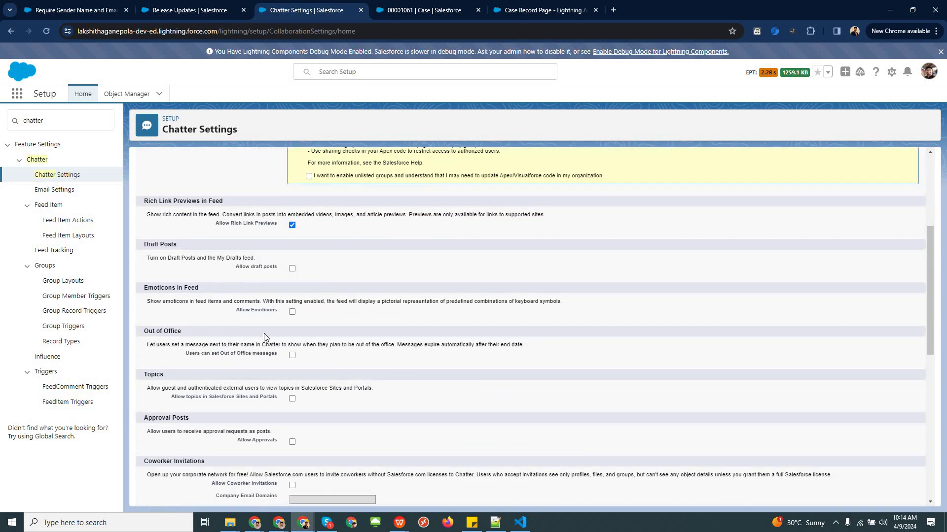
scroll(264, 334, "down", 6)
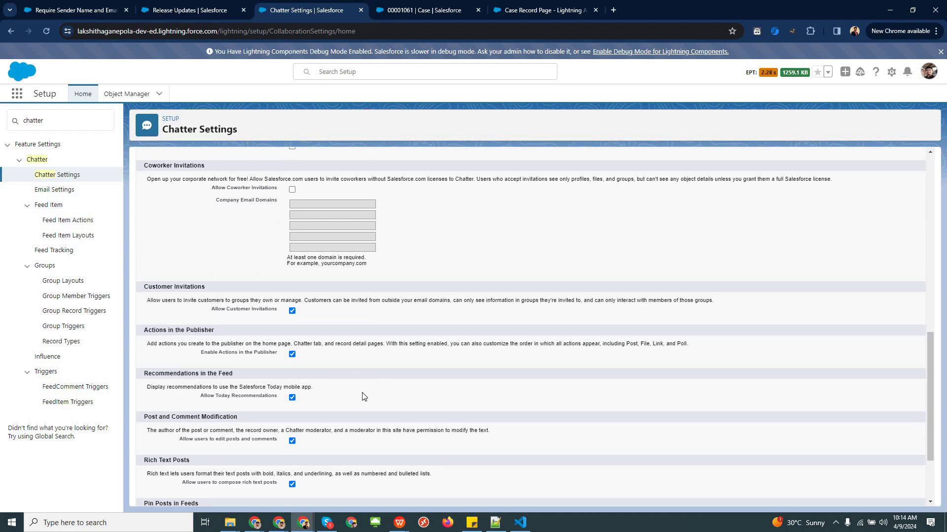
scroll(362, 396, "up", 5)
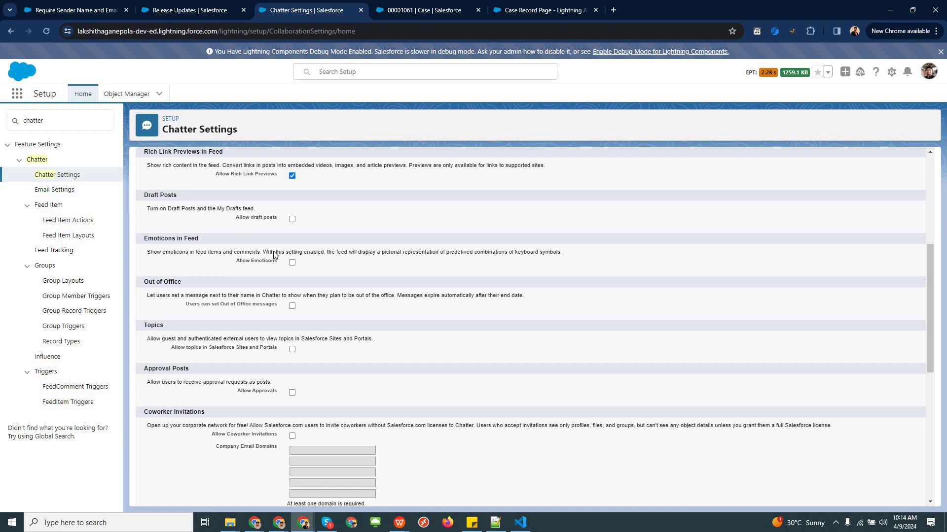
scroll(289, 259, "up", 5)
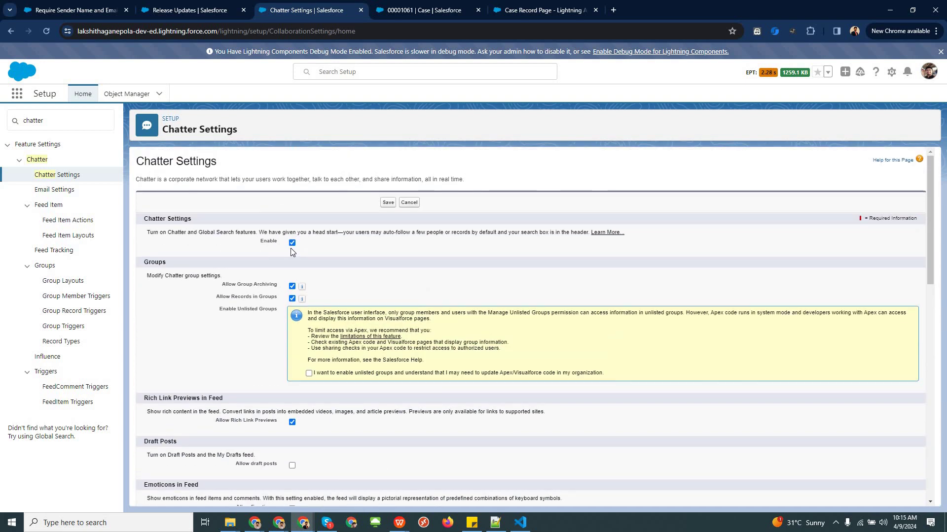
left_click(388, 203)
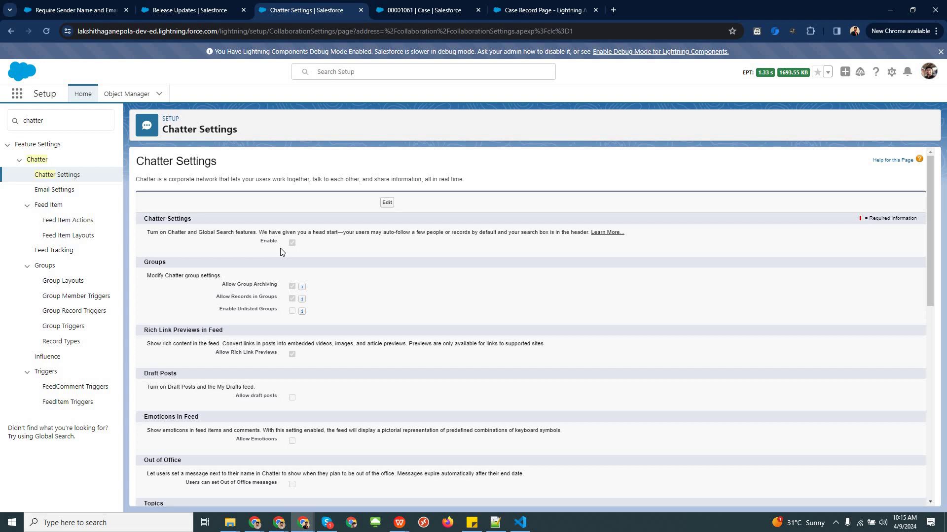
left_click(440, 18)
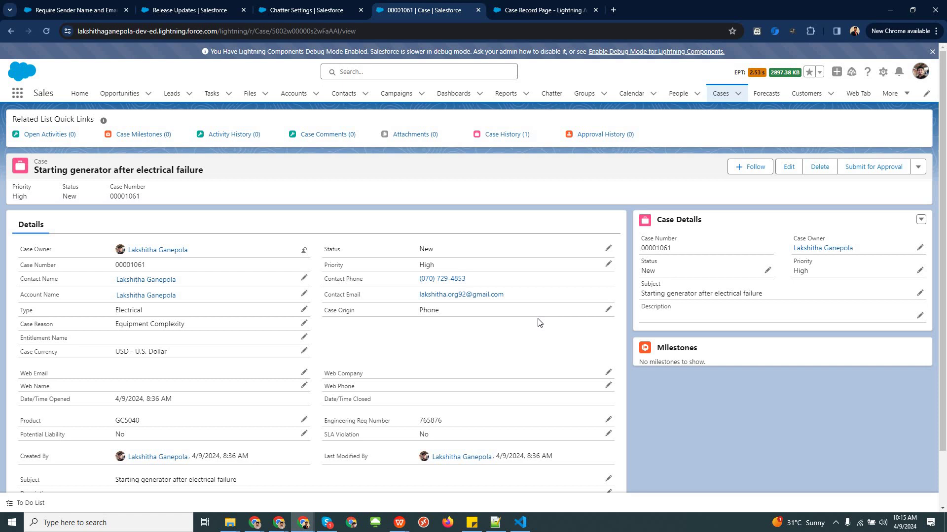
Open case 00001061's record page in Lightning App Builder via Edit Page
left_click(884, 73)
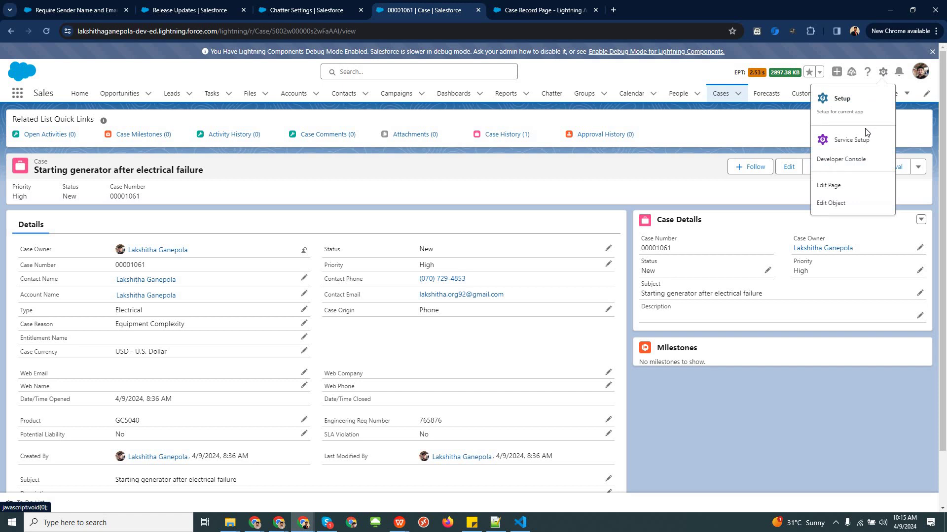
middle_click(833, 185)
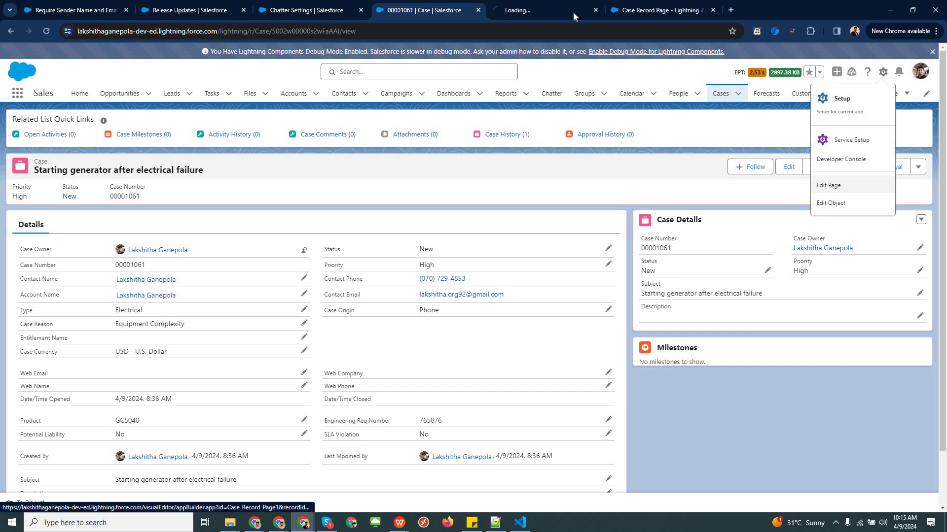
left_click(548, 9)
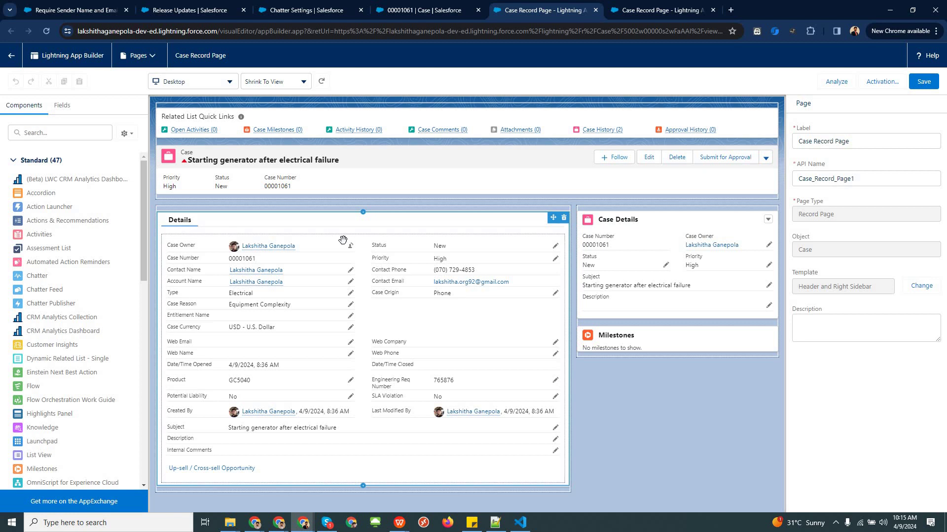
Add a second tab labelled 'Feed' beside Details and show its empty area
left_click(311, 229)
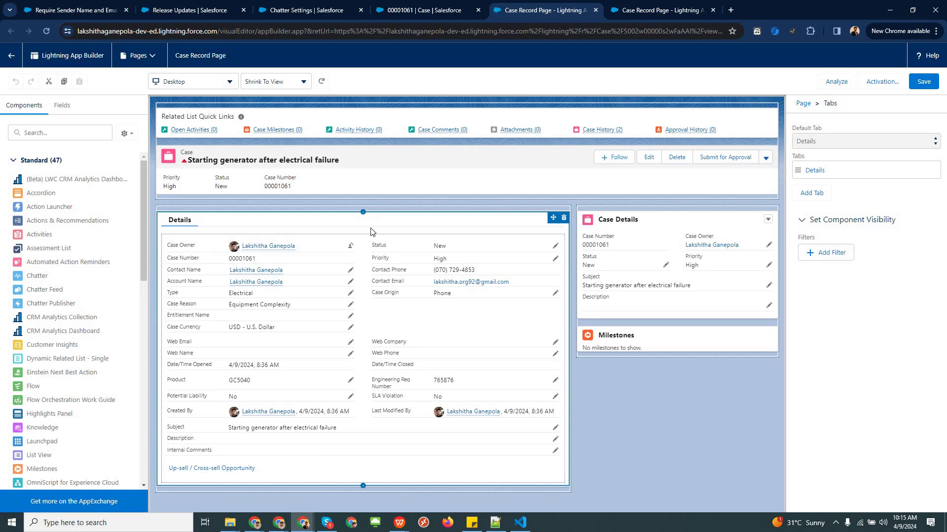
left_click(813, 193)
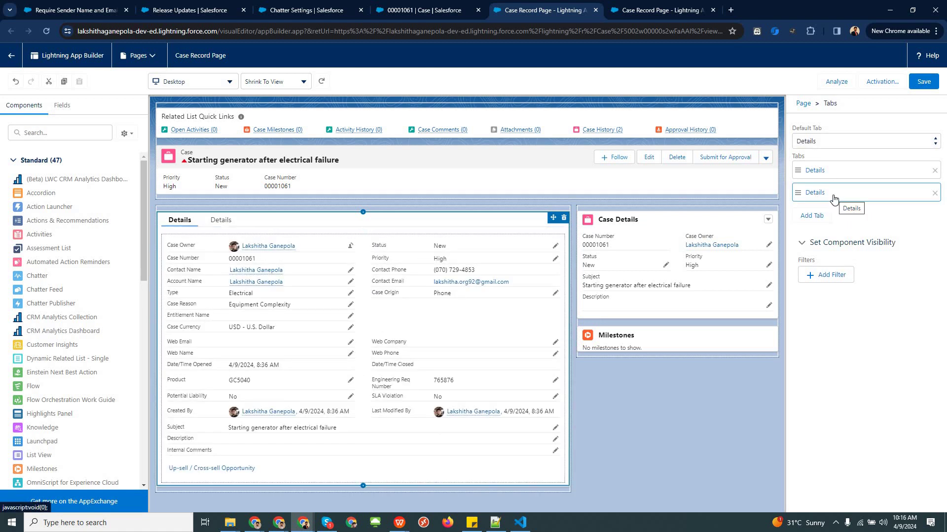
left_click(833, 196)
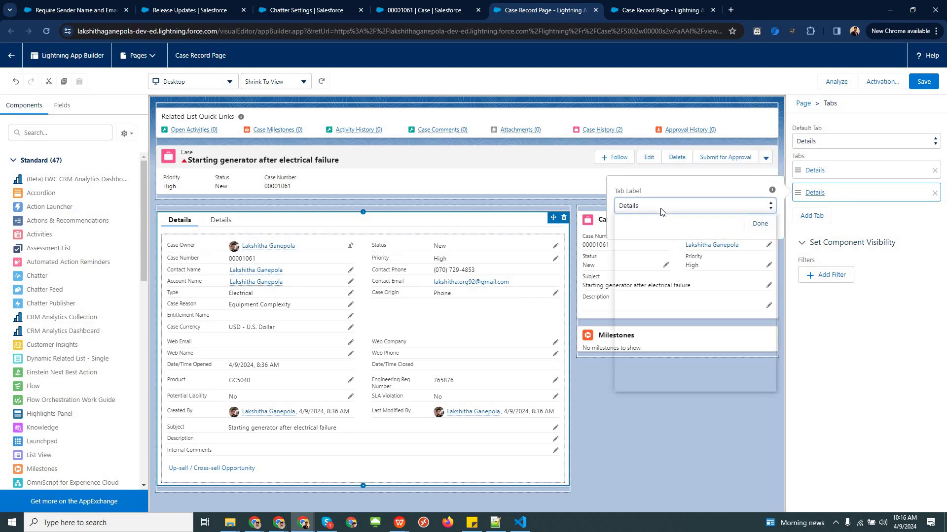
left_click(660, 209)
key("Down")
key("Down")
key("Down")
key("Down")
key("Down")
key("Down")
key("Down")
key("Down")
key("Down")
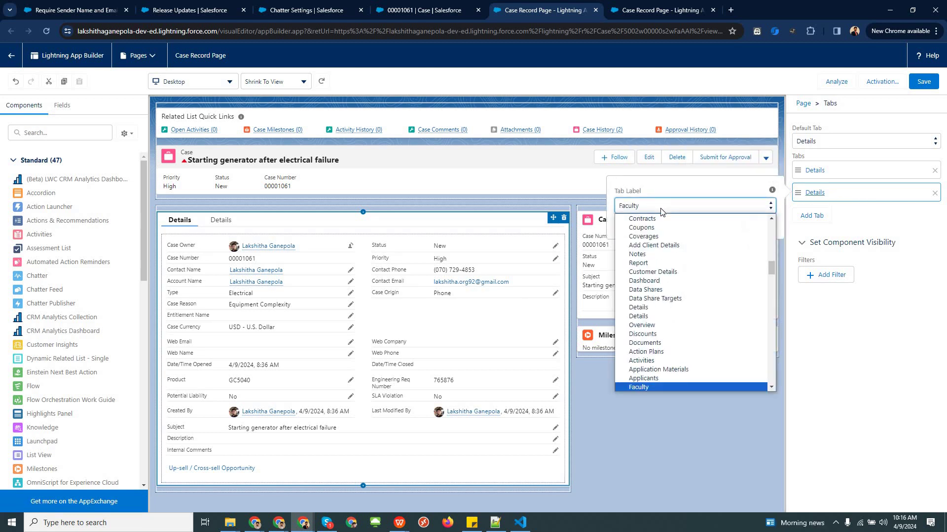
key("Down")
key("Down")
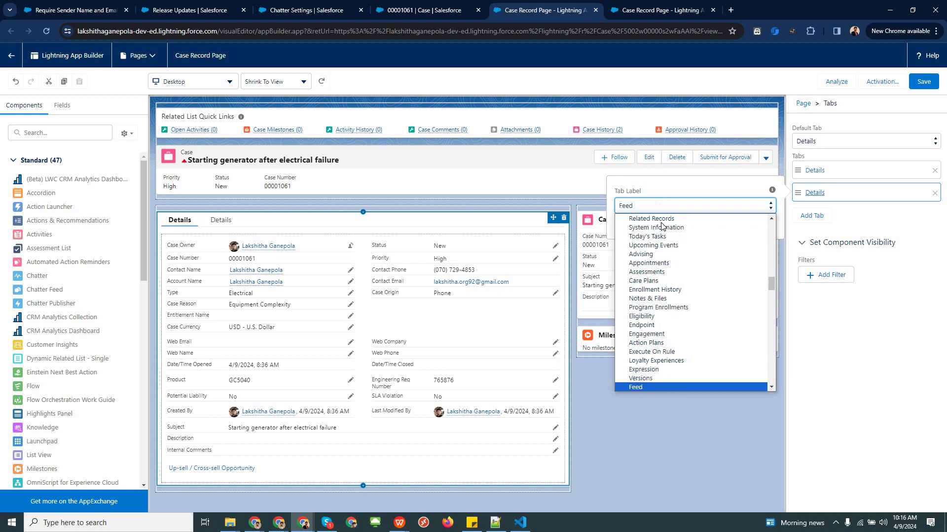
left_click(653, 388)
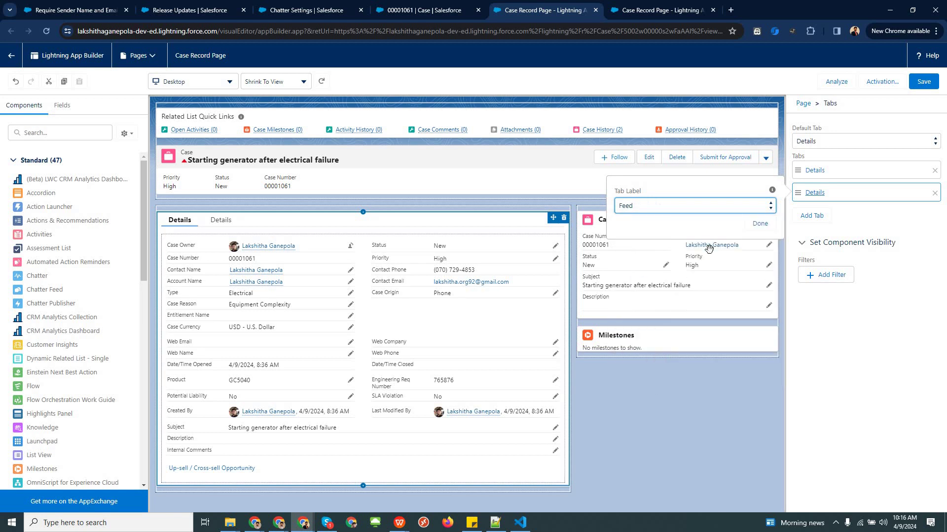
left_click(760, 224)
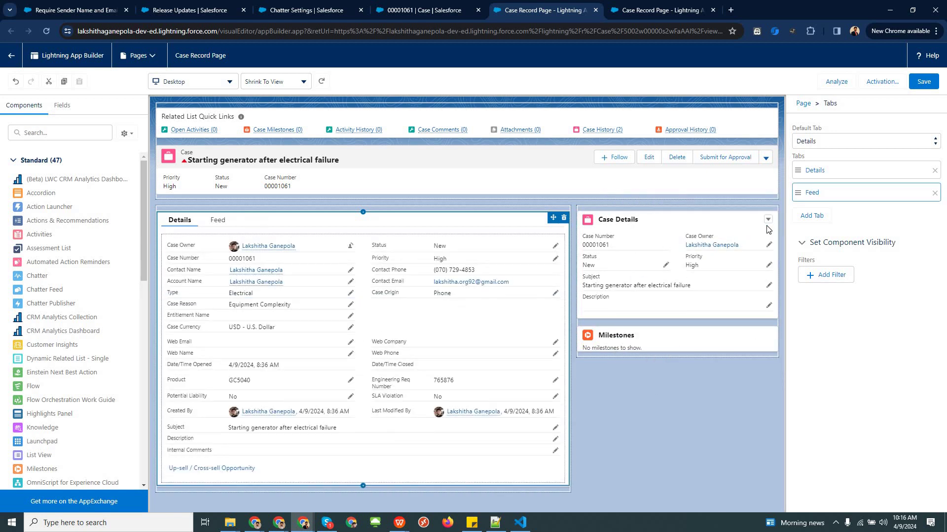
left_click(216, 224)
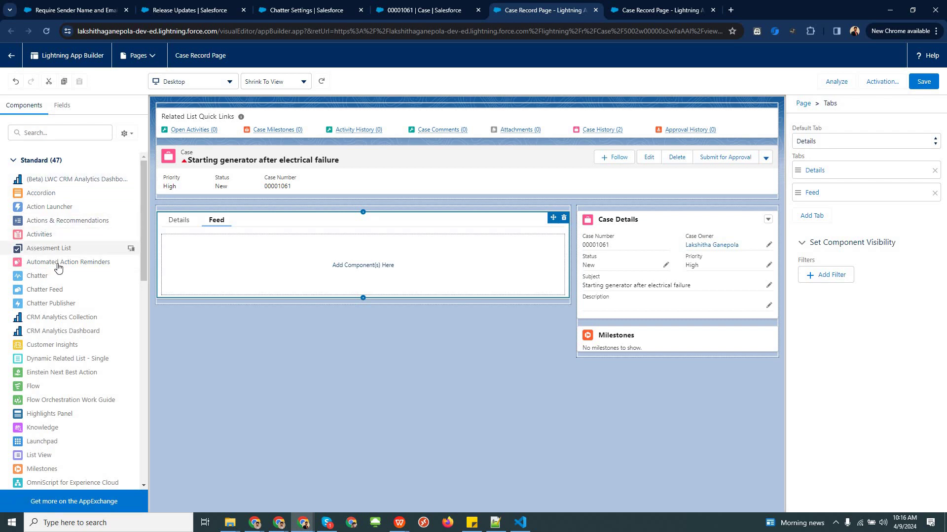
Drop the Chatter component into the Feed tab and save the Case Record Page
left_click(303, 9)
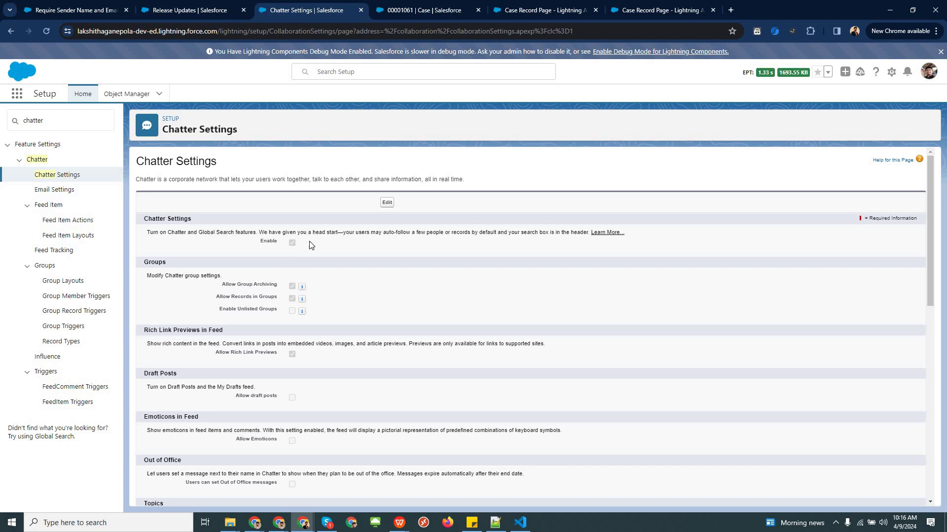
left_click(527, 9)
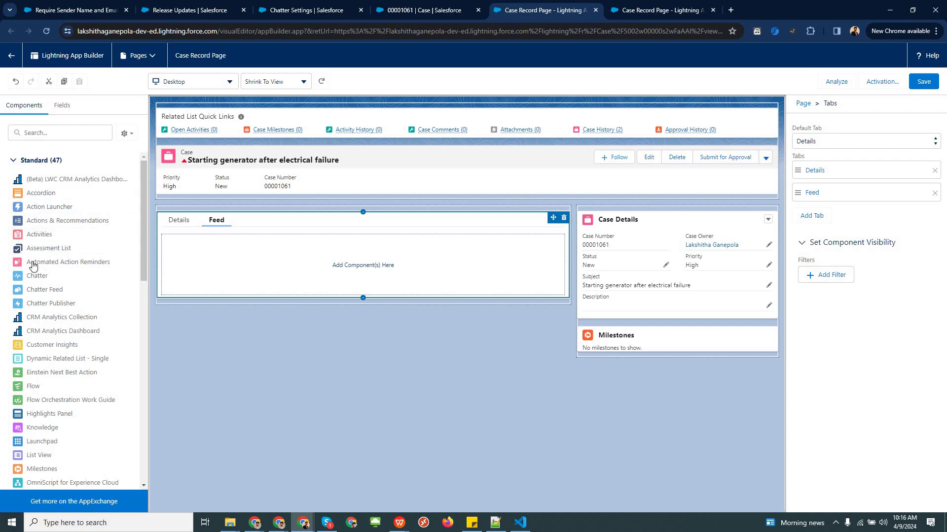
left_click_drag(81, 276, 293, 254)
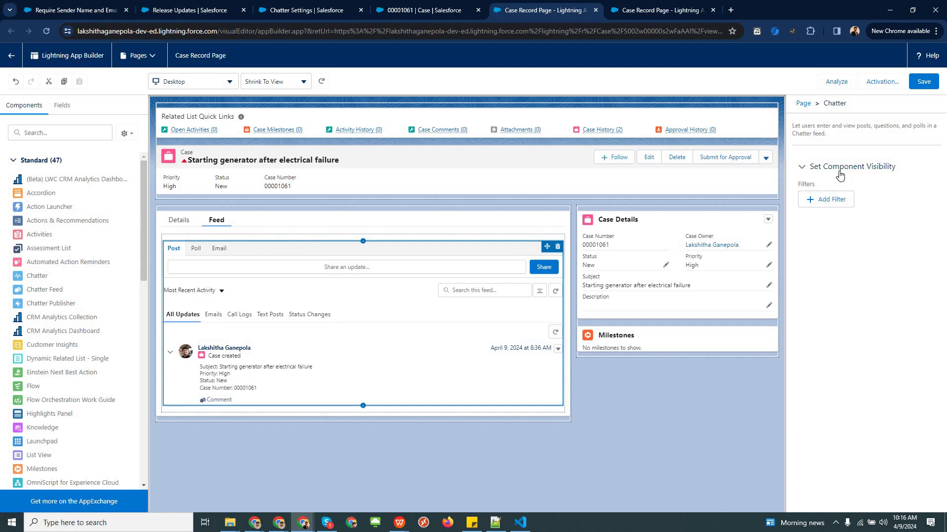
left_click(923, 83)
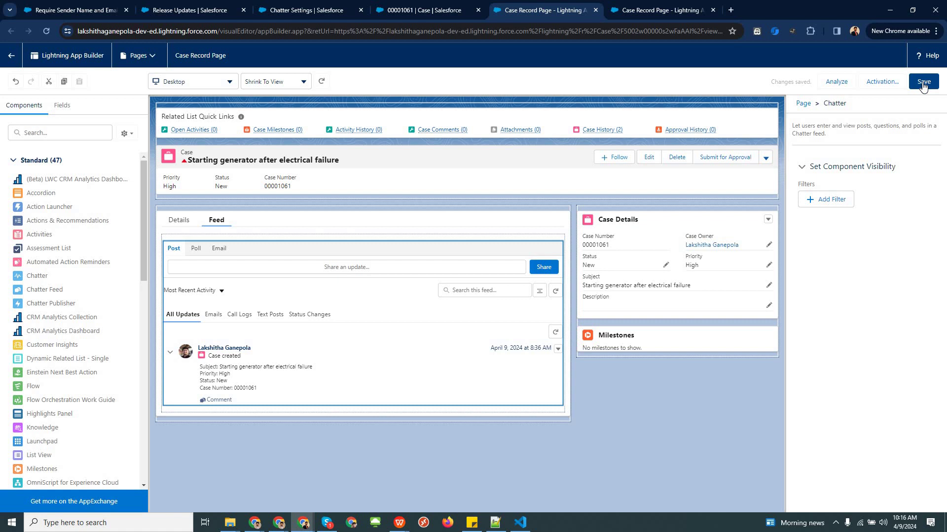
Reload the case and confirm its Feed tab offers an Email composer
left_click(407, 5)
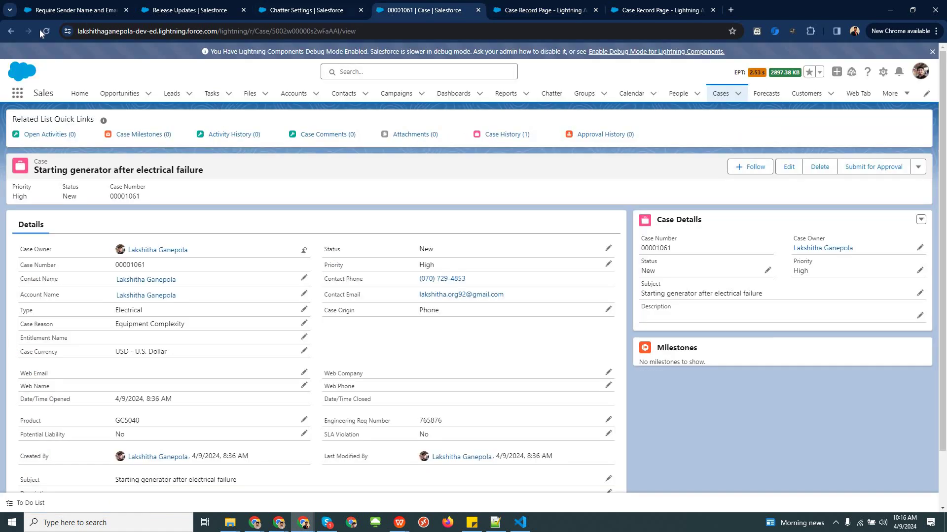
left_click(41, 31)
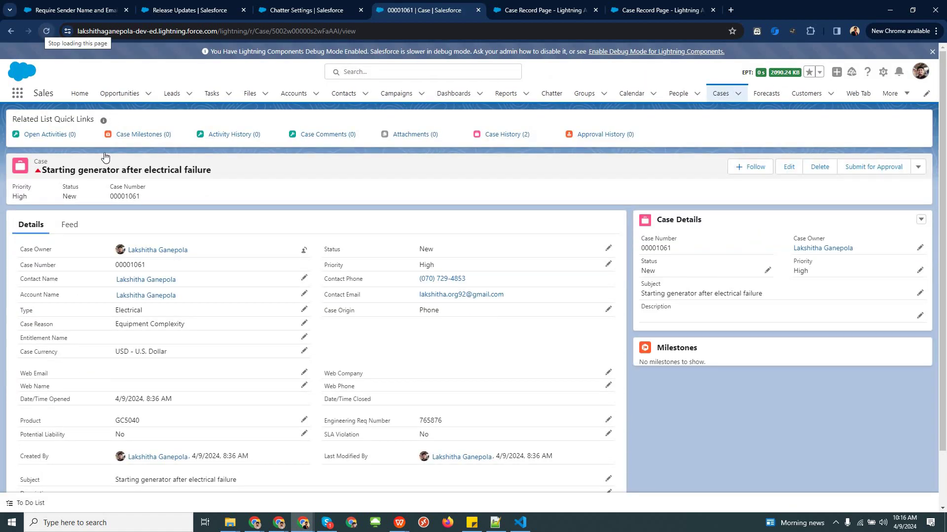
left_click(70, 228)
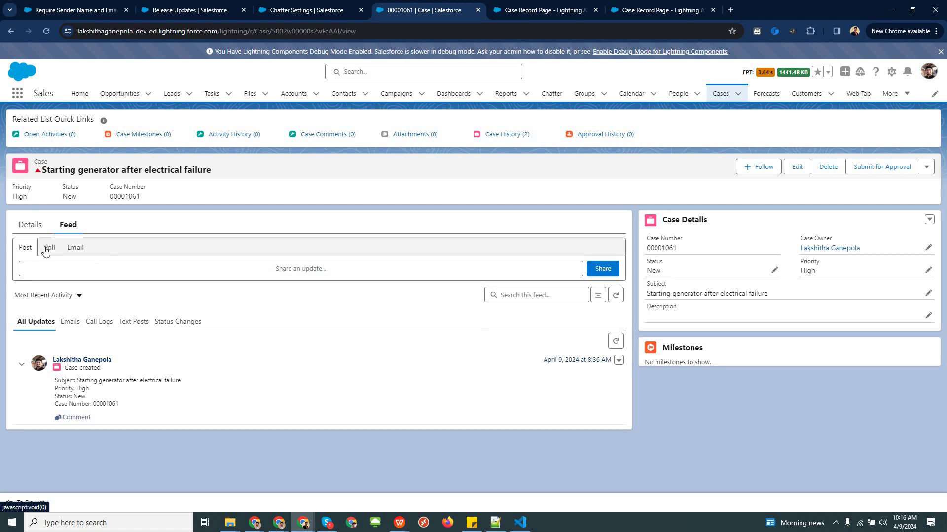
left_click(76, 249)
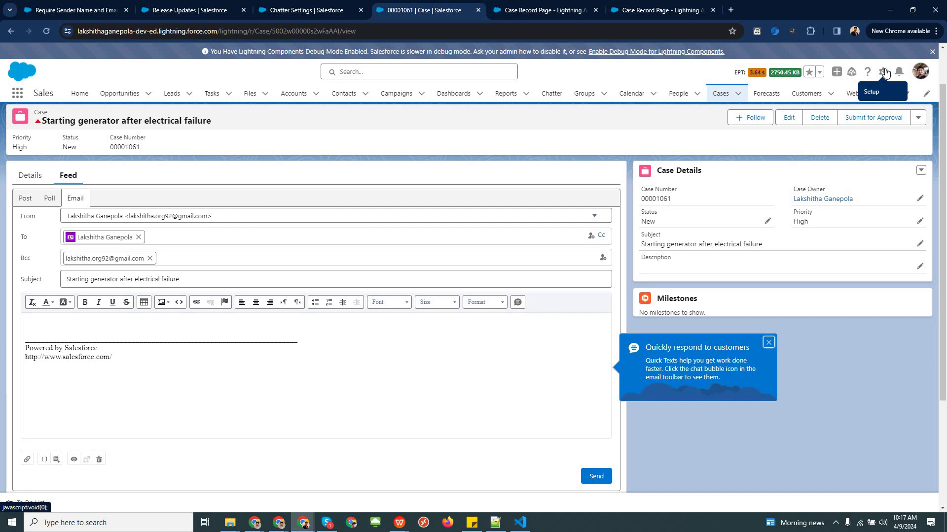
Open the Case object's Details page in Object Manager
left_click(560, 12)
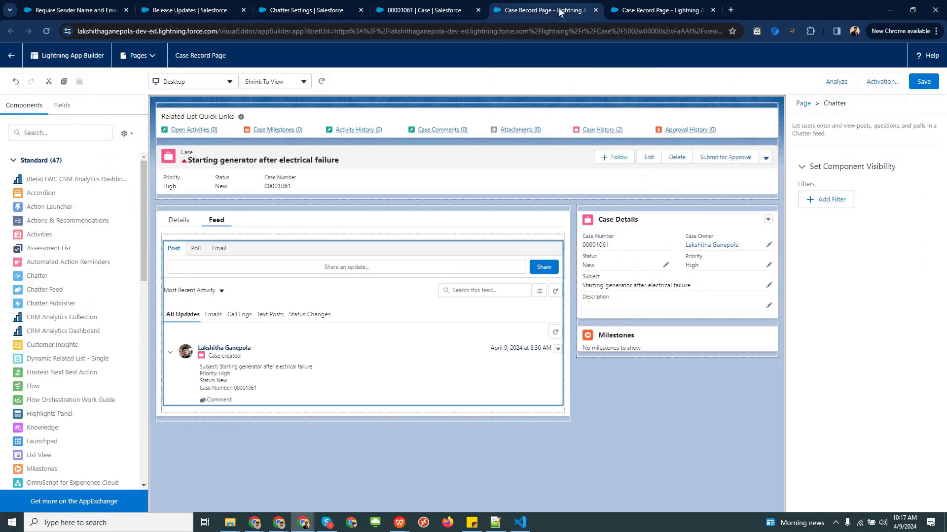
left_click(393, 7)
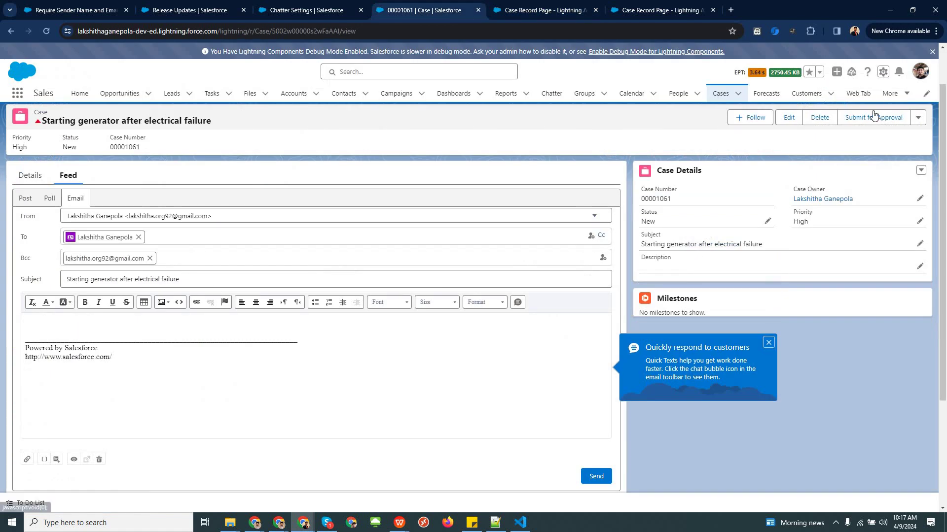
left_click(883, 72)
left_click(830, 203)
left_click(545, 5)
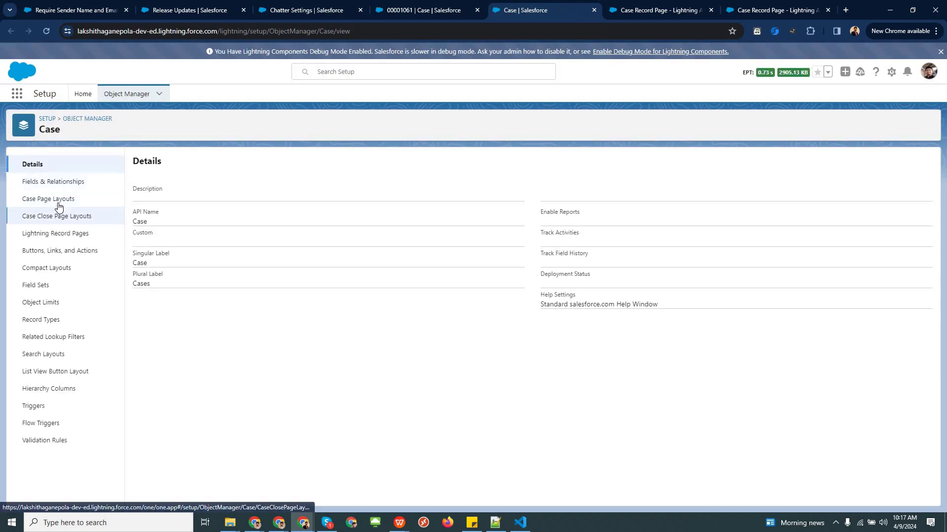
Find the Email quick action in the Case Layout's Quick Actions and save the layout
left_click(58, 203)
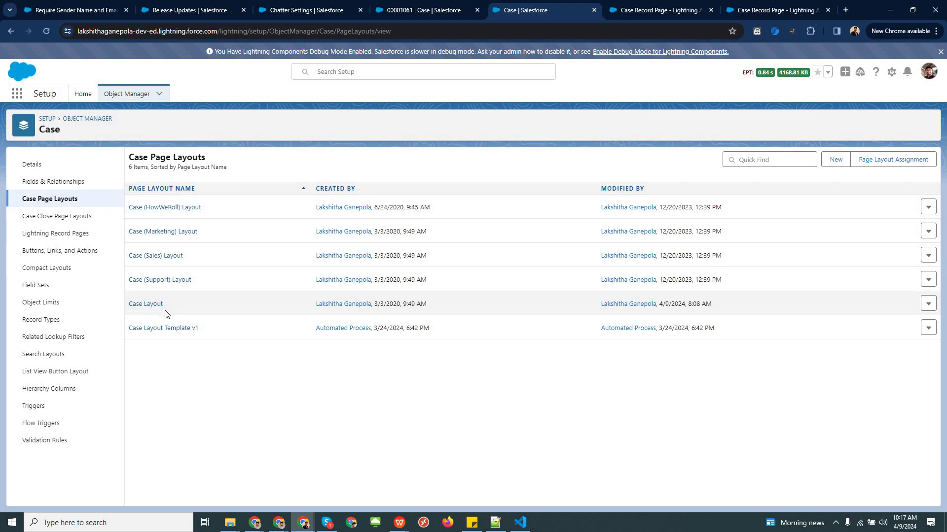
left_click(149, 306)
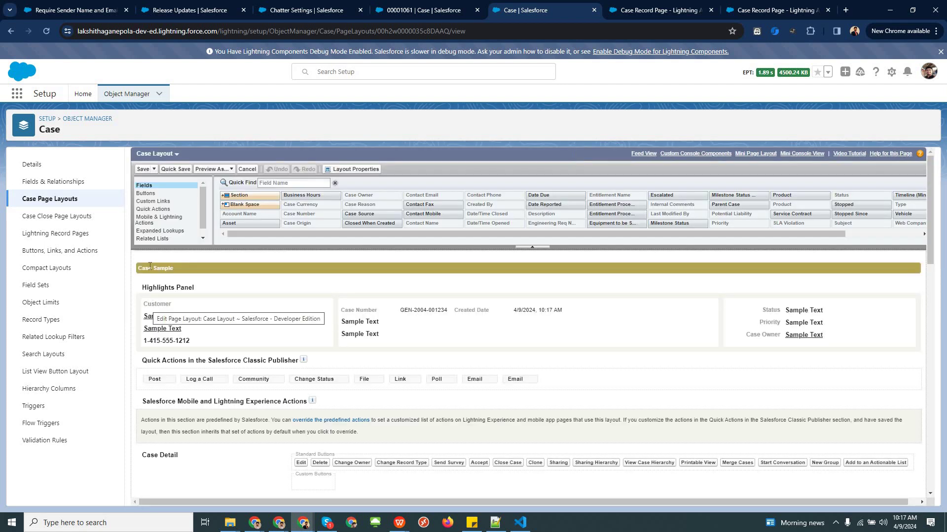
left_click(153, 209)
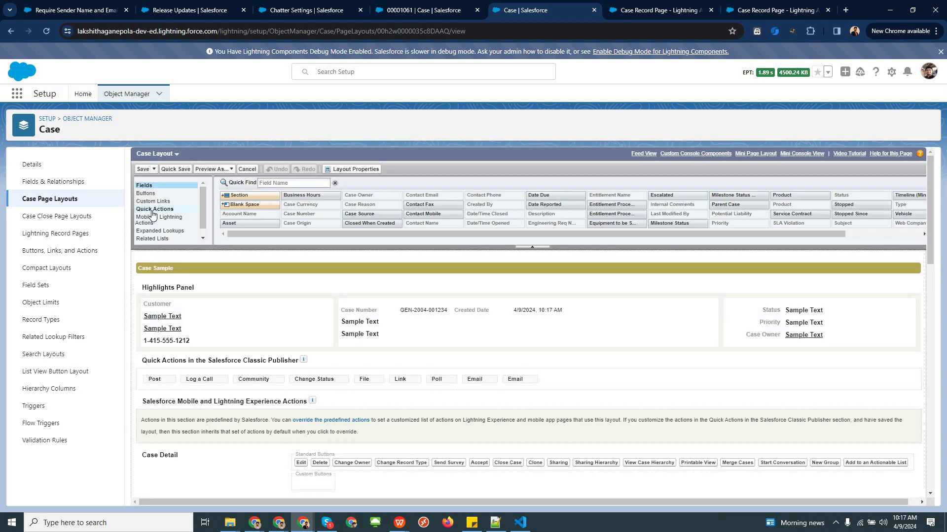
left_click(295, 182)
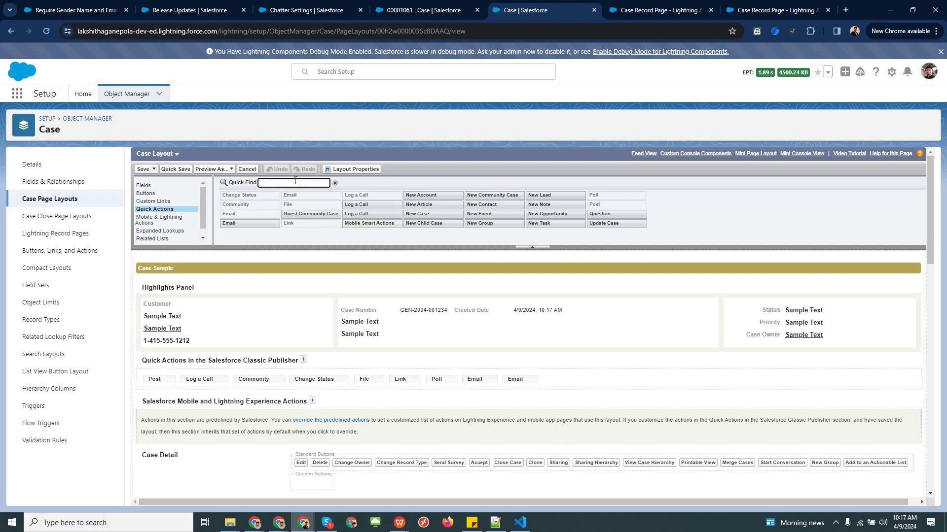
type("email")
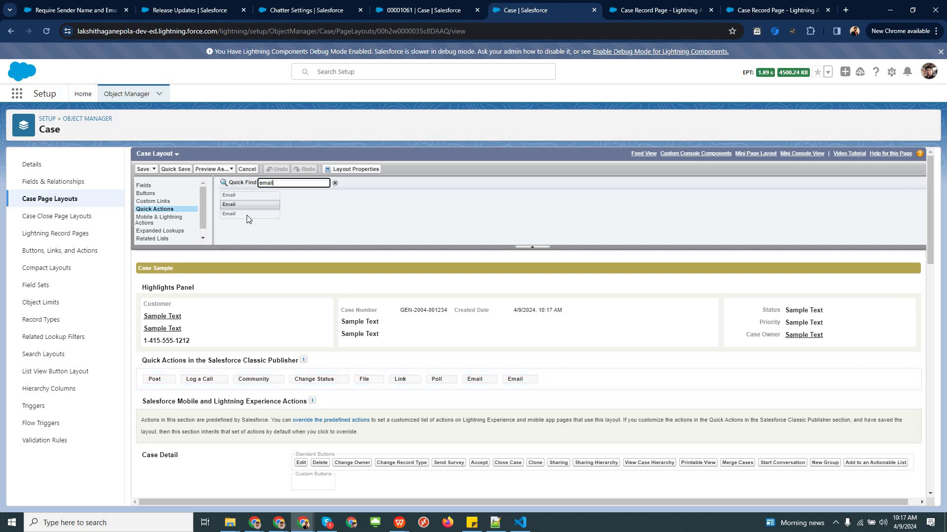
mouse_move(247, 218)
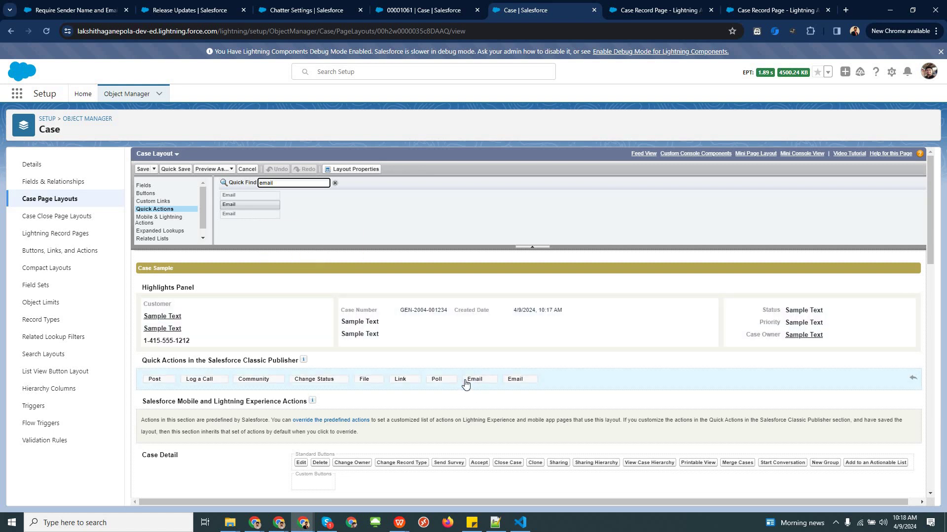
left_click(143, 169)
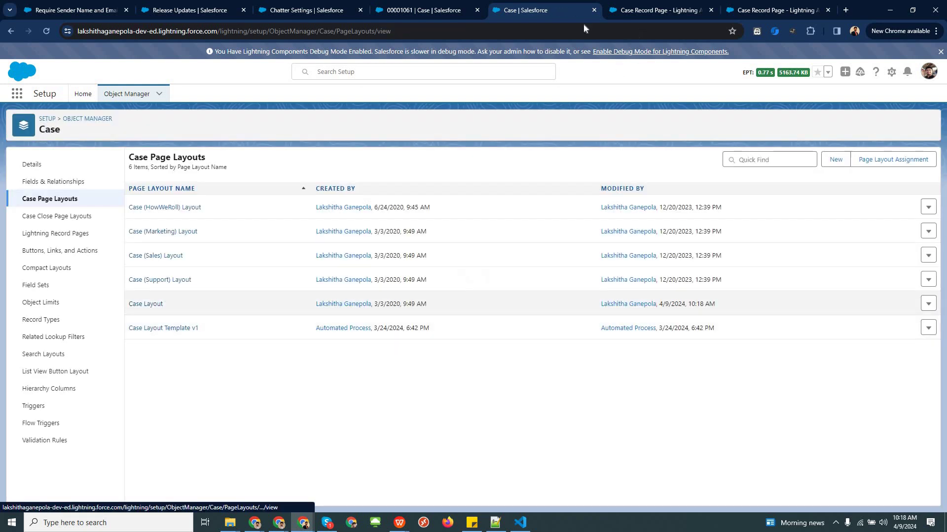
Switch to Salesforce Classic from the profile menu in a new tab
left_click(450, 10)
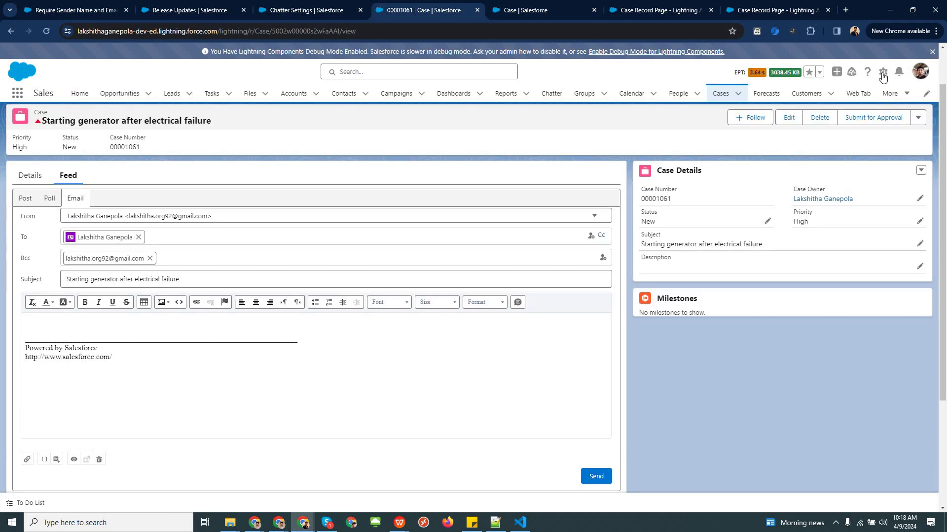
left_click(883, 72)
left_click(927, 73)
middle_click(807, 208)
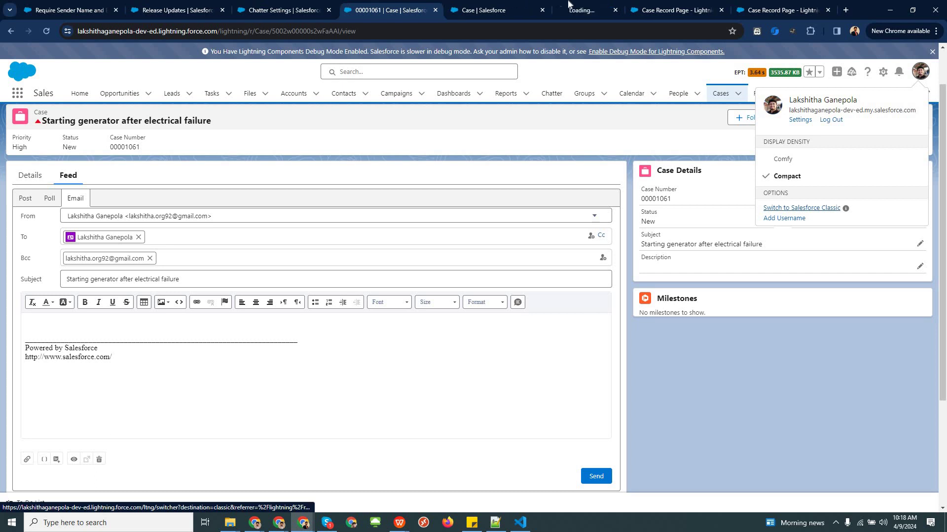
left_click(569, 5)
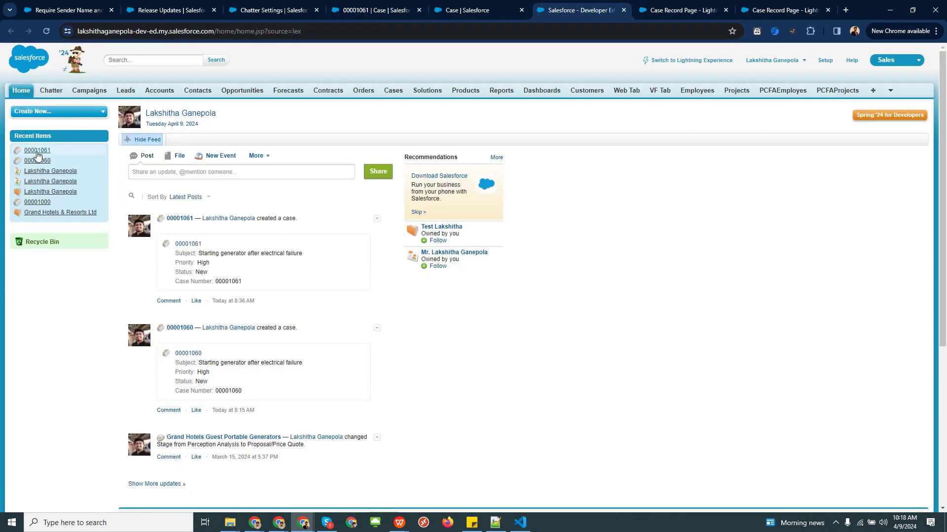
Open case 00001061 from Recent Items and start an email from its feed
left_click(37, 152)
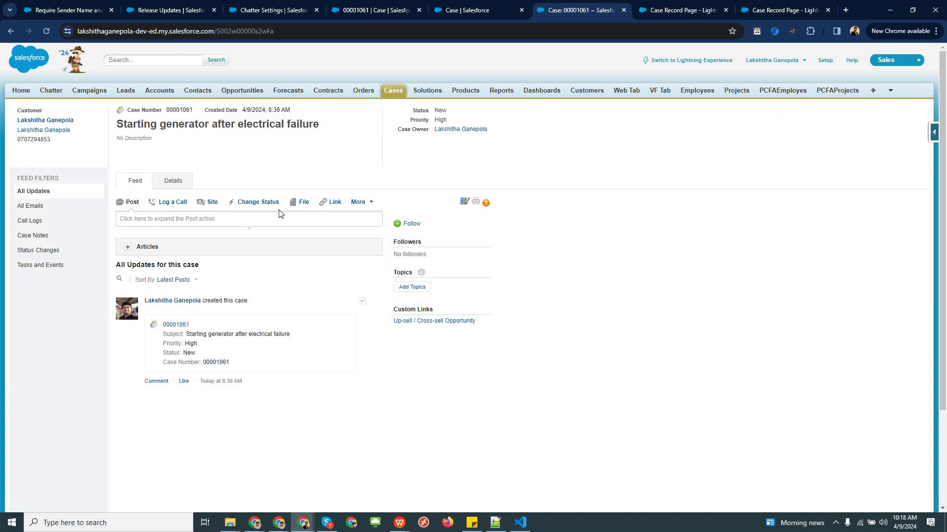
left_click(368, 203)
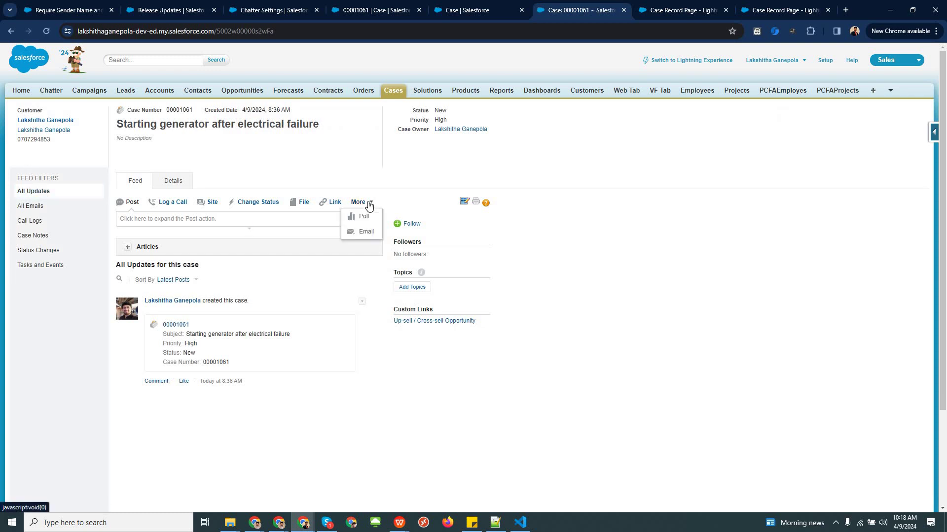
left_click(367, 231)
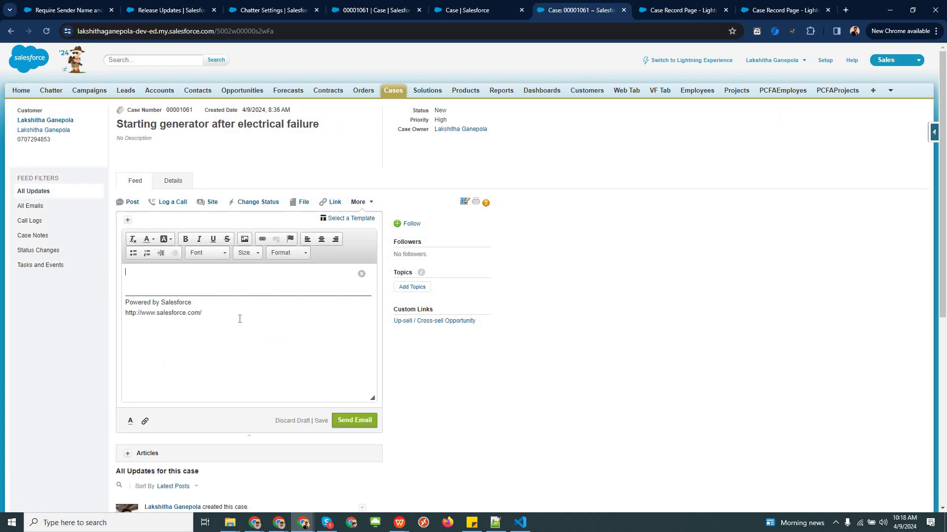
left_click(259, 281)
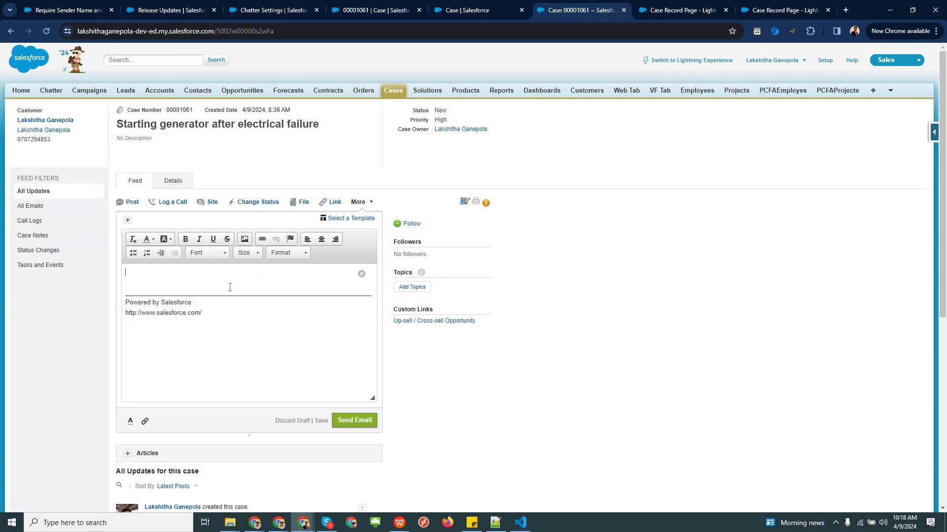